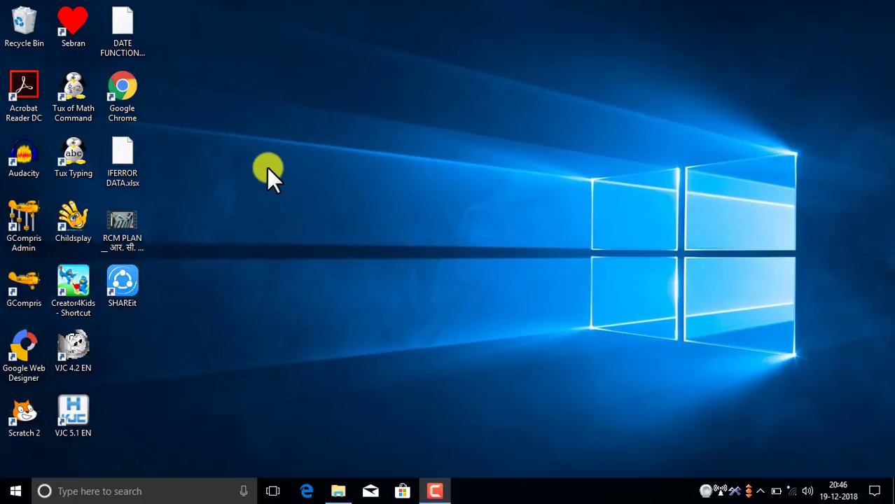
- Run the setup file in the inner "Ms offic e 2007" folder on the ACER DATA (D:) drive as administrator
left_click(338, 488)
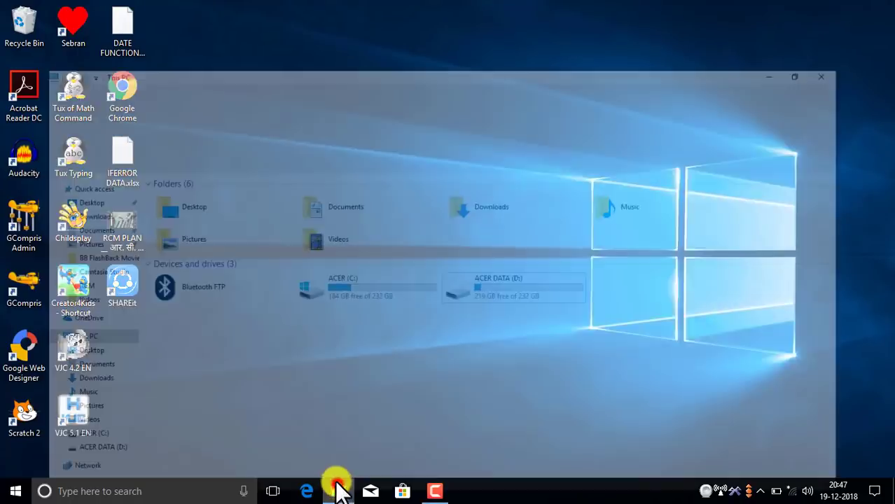
left_click(480, 267)
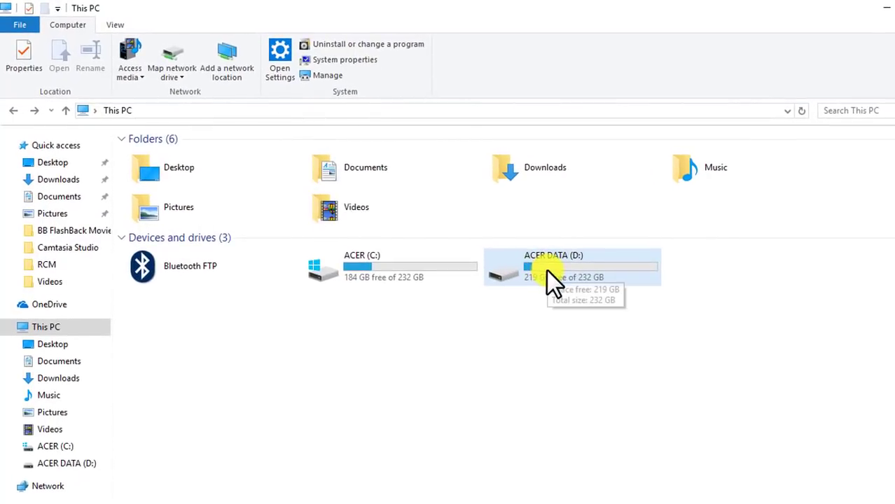
double_click(546, 270)
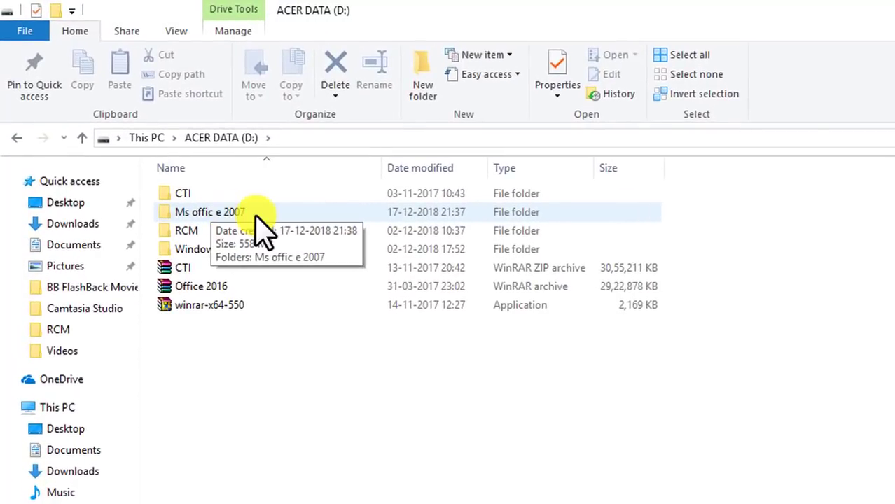
double_click(256, 215)
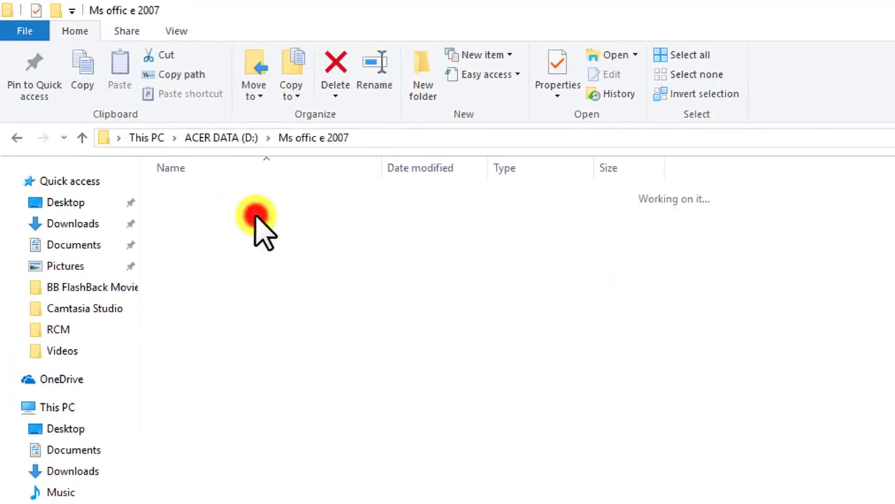
double_click(213, 189)
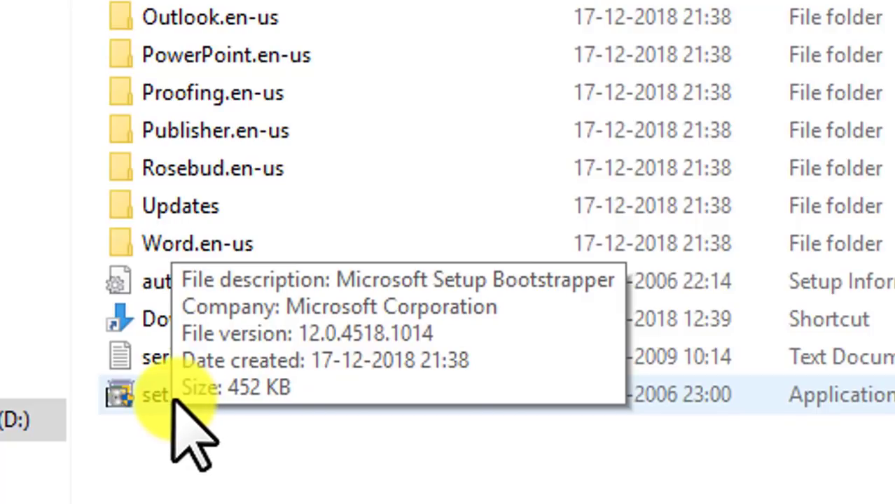
right_click(174, 398)
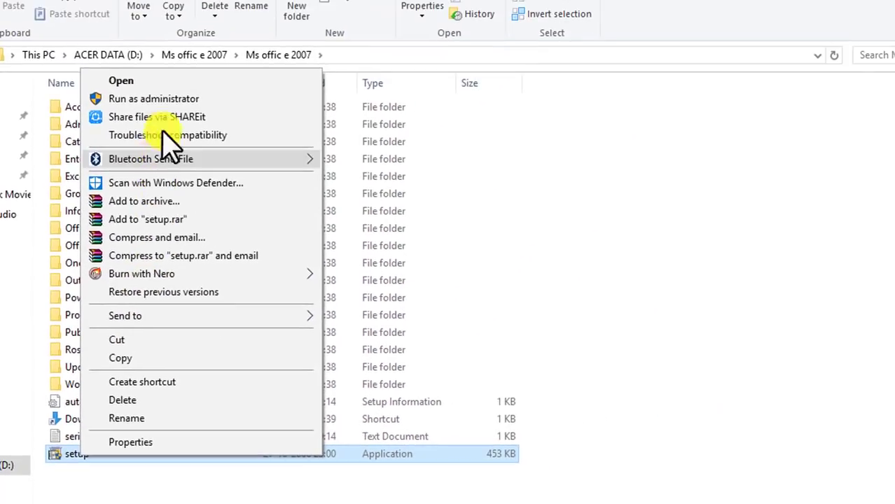
left_click(168, 99)
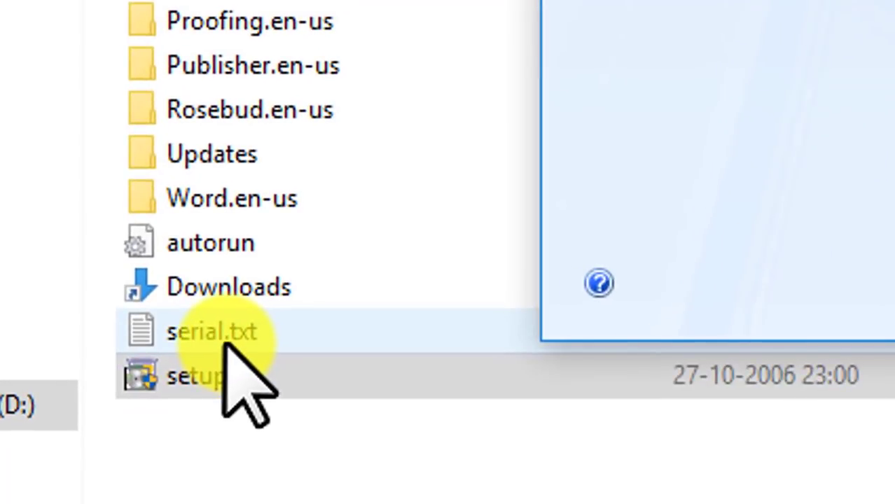
- Open serial.txt from the installation folder and copy the whole product key
double_click(225, 341)
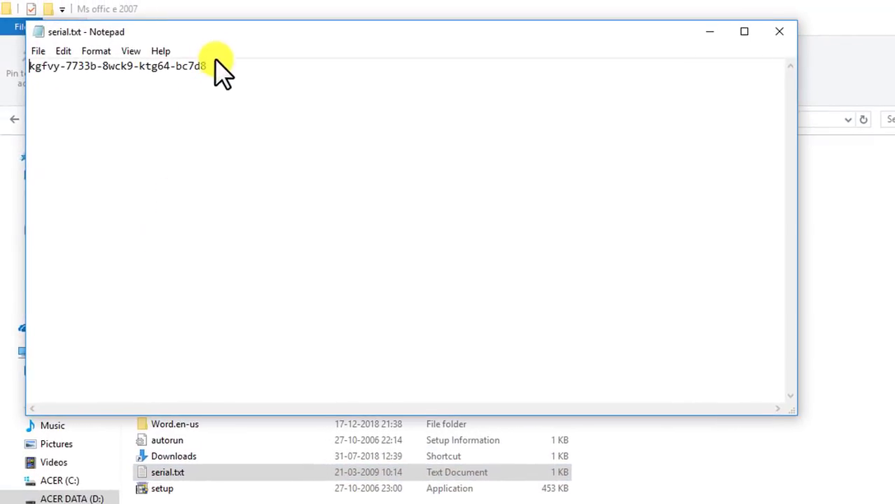
left_click_drag(207, 66, 34, 66)
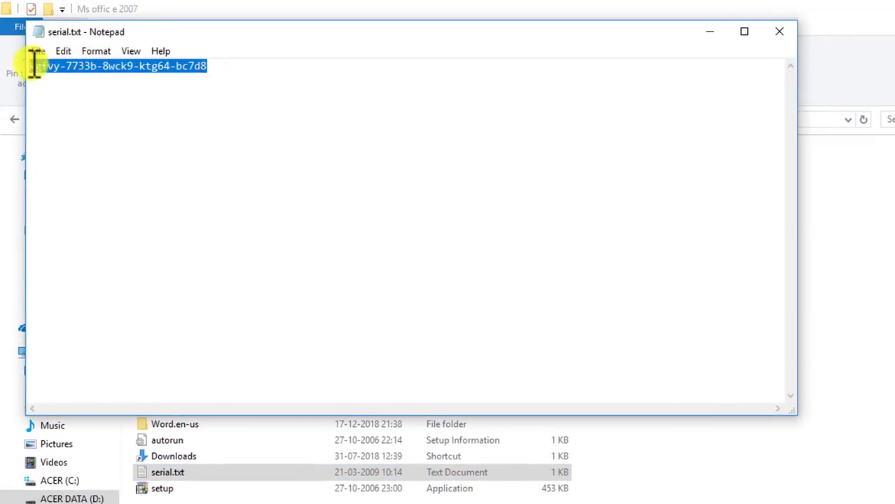
right_click(94, 67)
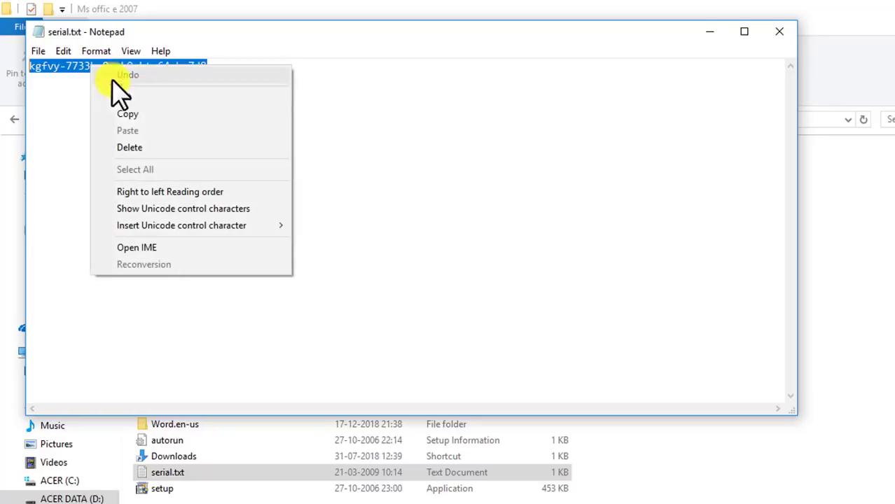
left_click(133, 115)
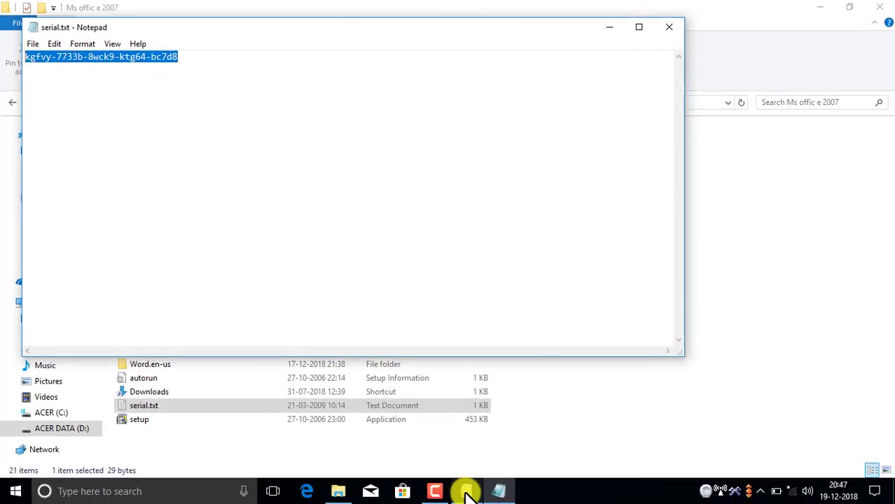
- Switch back to the Office setup, paste the product key into its field and continue to the installation type choice
left_click(467, 492)
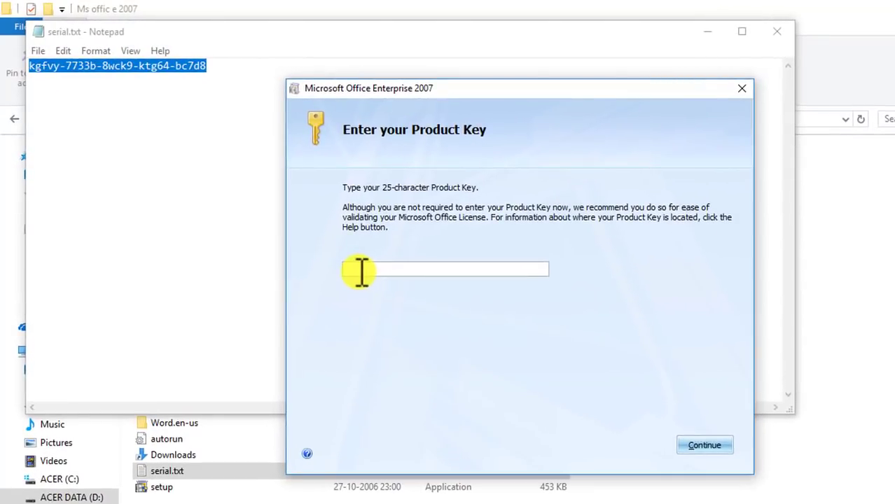
right_click(362, 272)
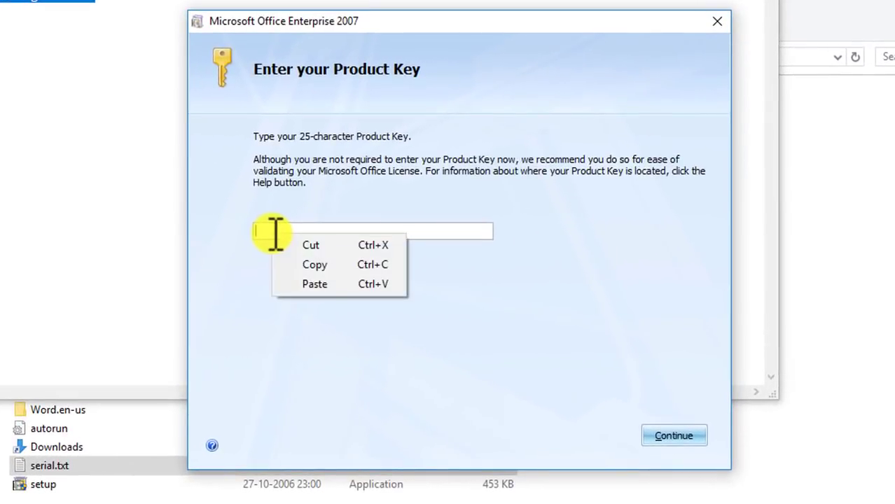
left_click(315, 283)
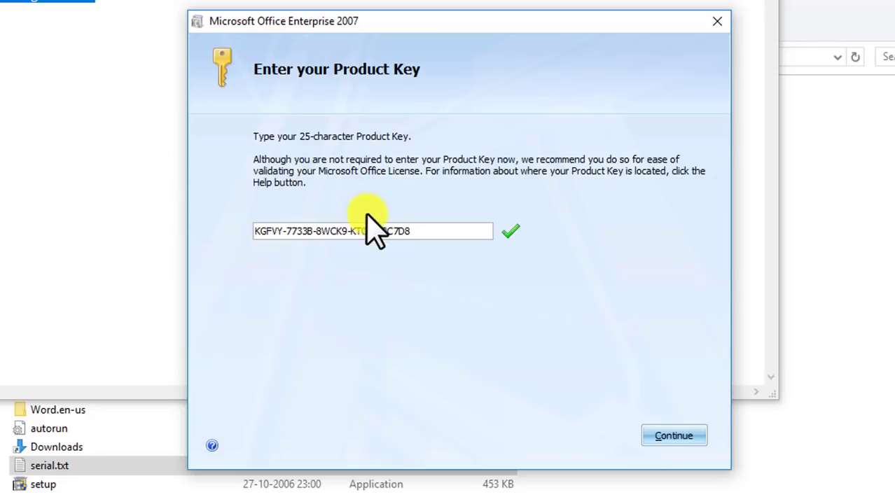
left_click(675, 435)
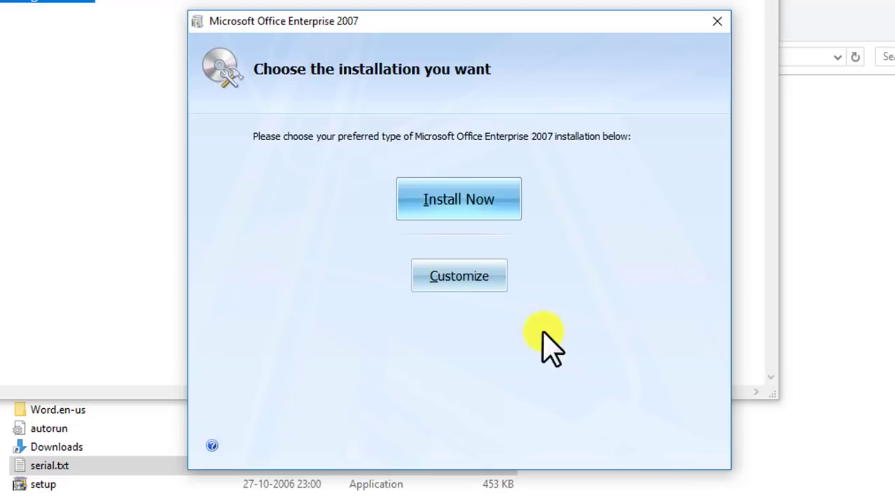
- Customize the installation, setting Microsoft Office InfoPath and Microsoft Office OneNote to Not Available
left_click(471, 274)
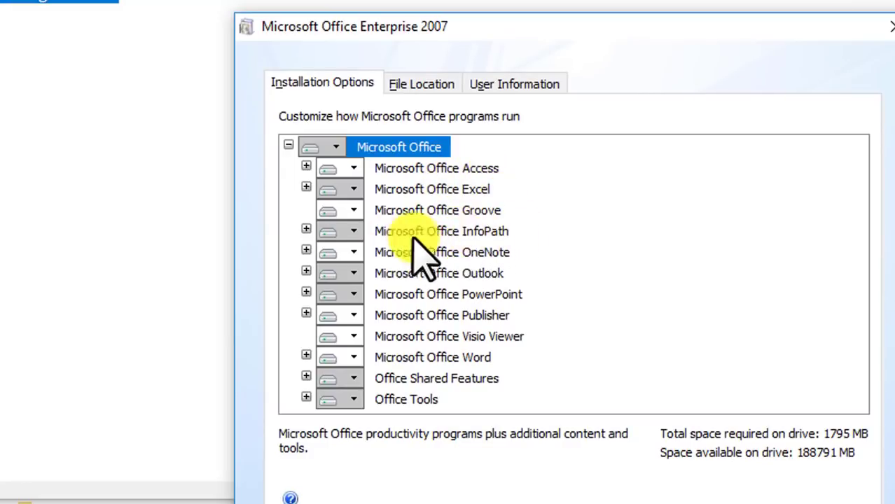
left_click(352, 235)
left_click(358, 318)
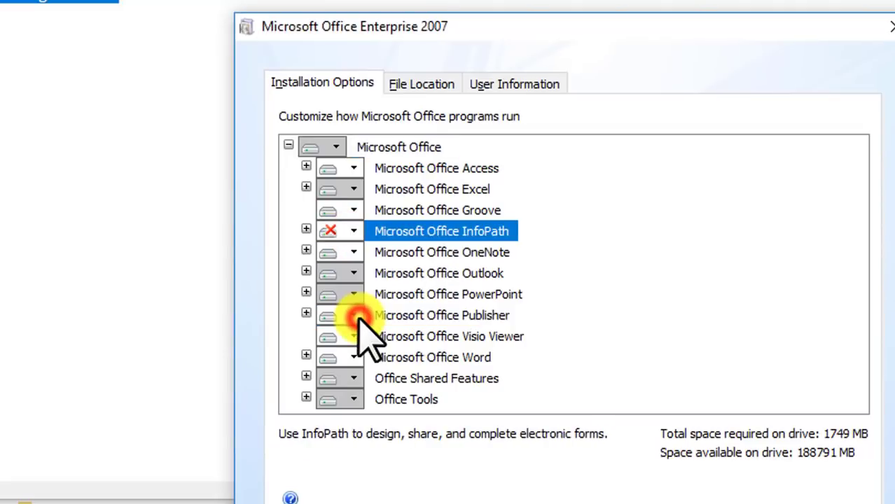
left_click(353, 253)
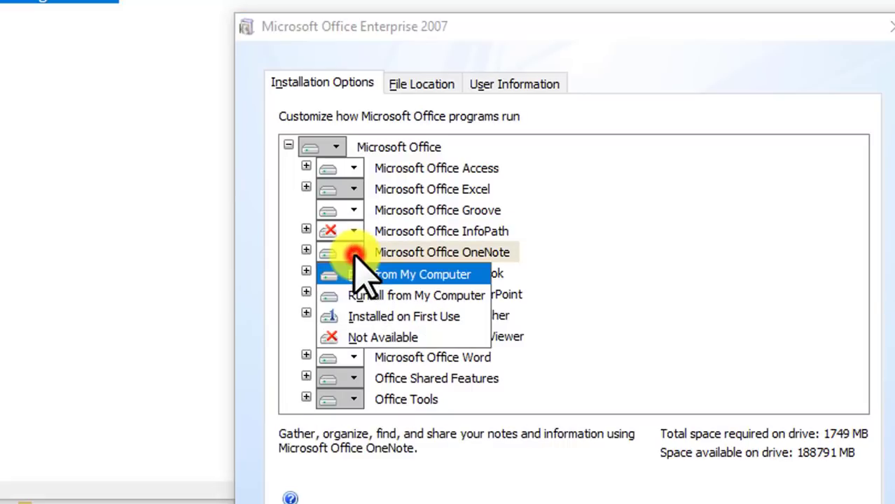
left_click(357, 338)
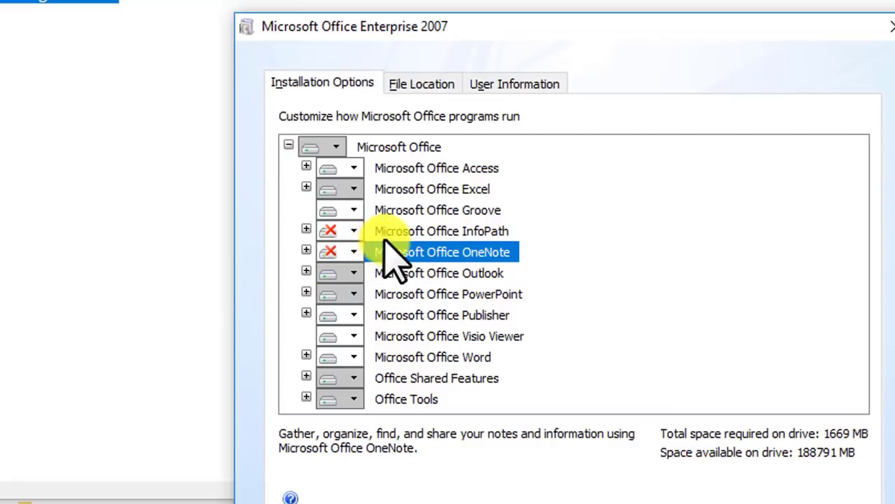
left_click(424, 84)
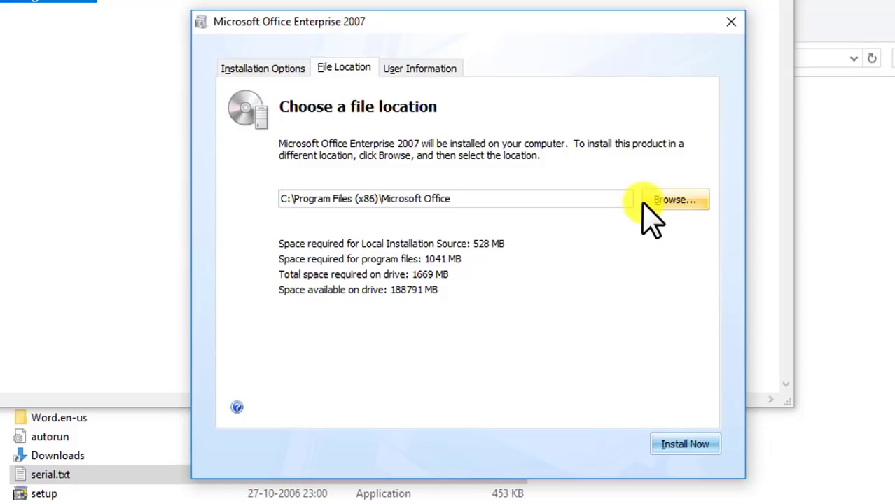
left_click(675, 200)
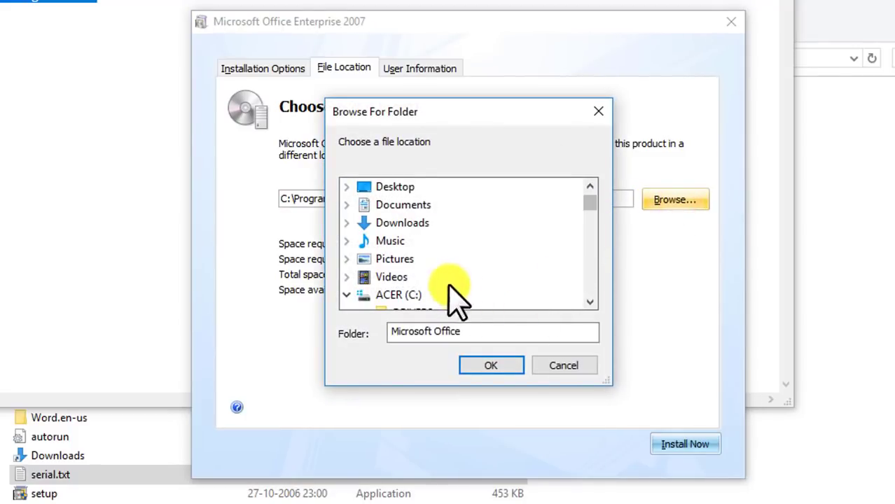
left_click_drag(590, 203, 590, 287)
double_click(419, 295)
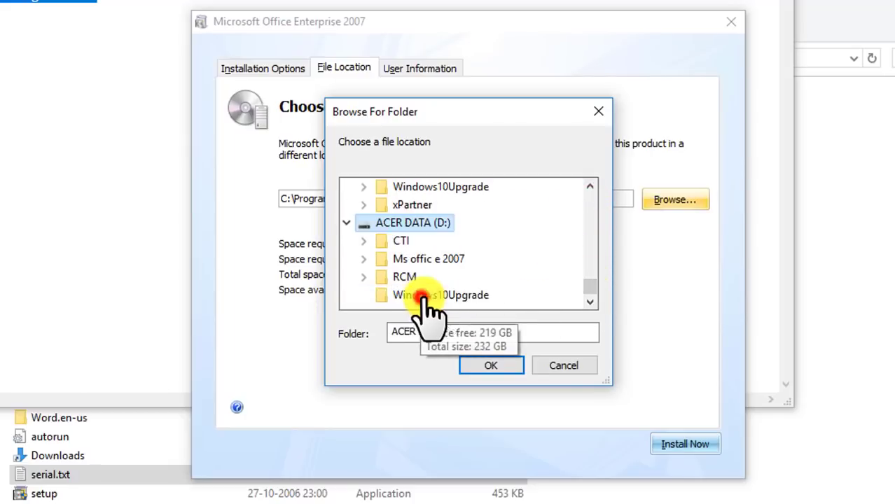
left_click(557, 362)
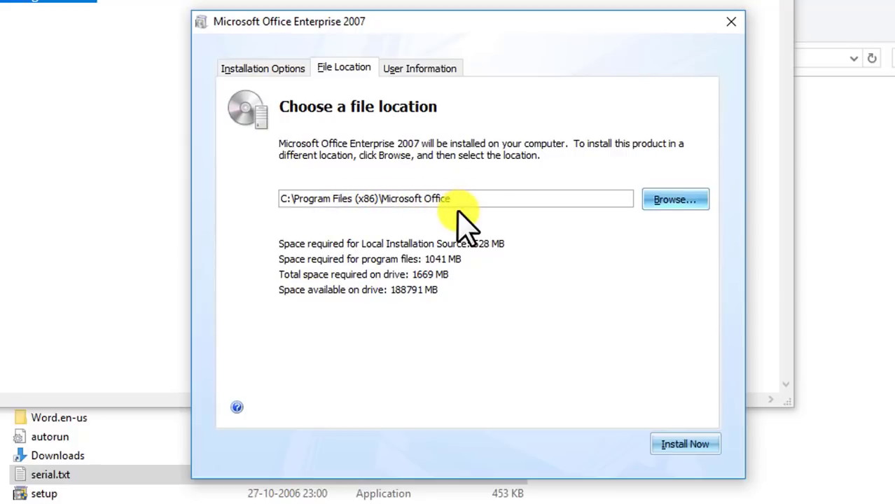
- Review the user information for the Office setup without editing it and start the installation
left_click(430, 71)
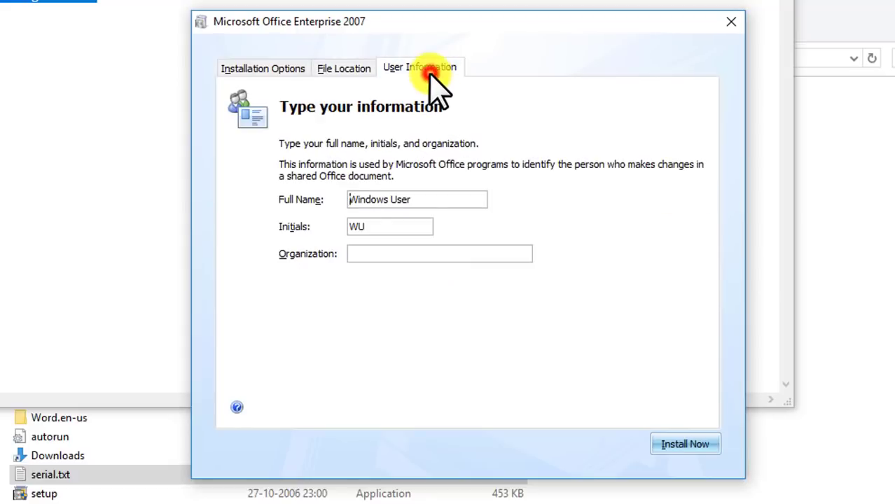
left_click(676, 447)
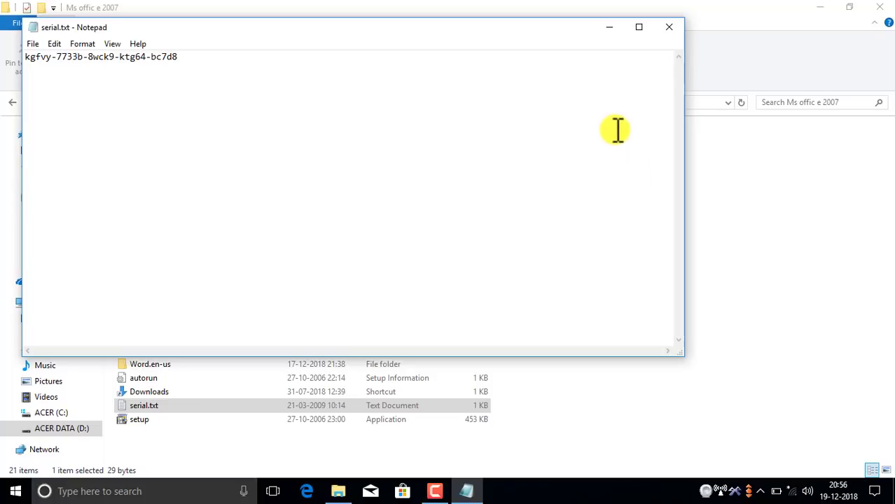
- Close the serial.txt file and the installation folder window
left_click(669, 27)
left_click(880, 7)
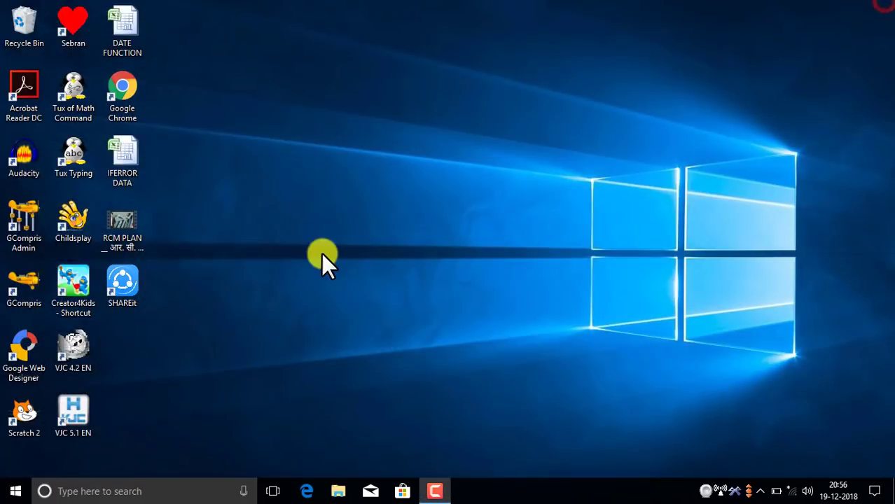
- Launch Microsoft Office Excel 2007 from the Microsoft Office group of installed programs
left_click(16, 491)
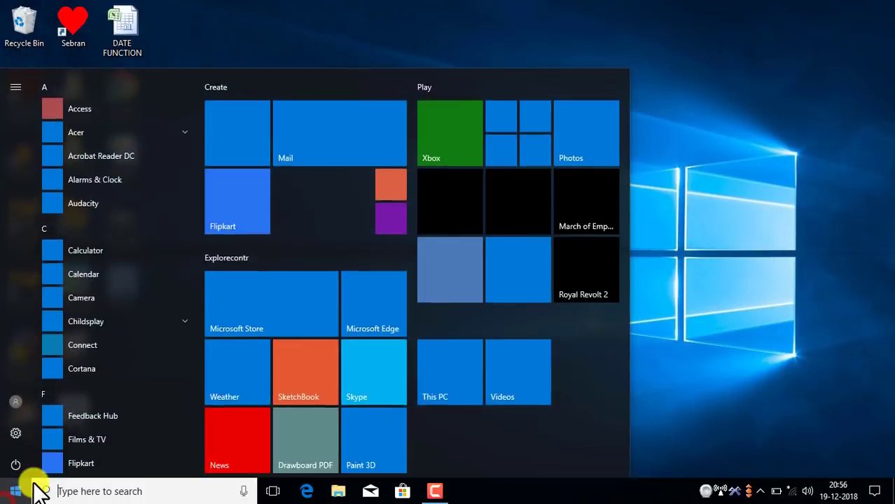
scroll(111, 358, "down", 8)
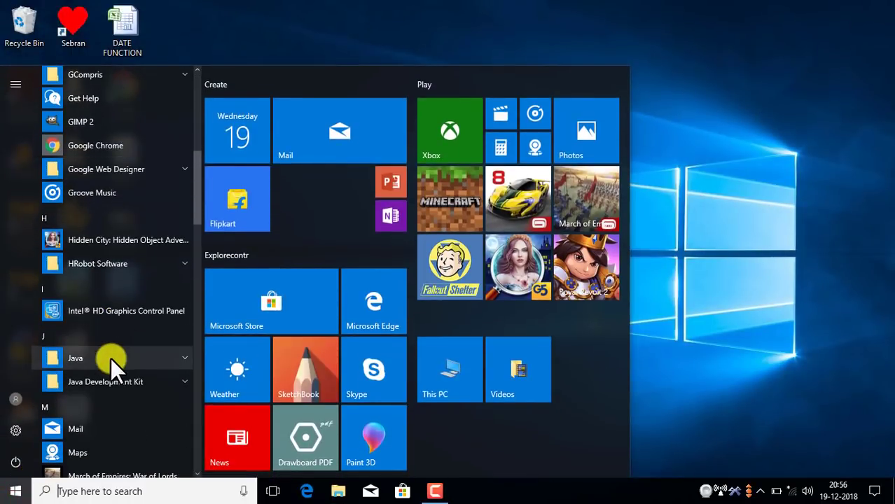
scroll(116, 301, "down", 8)
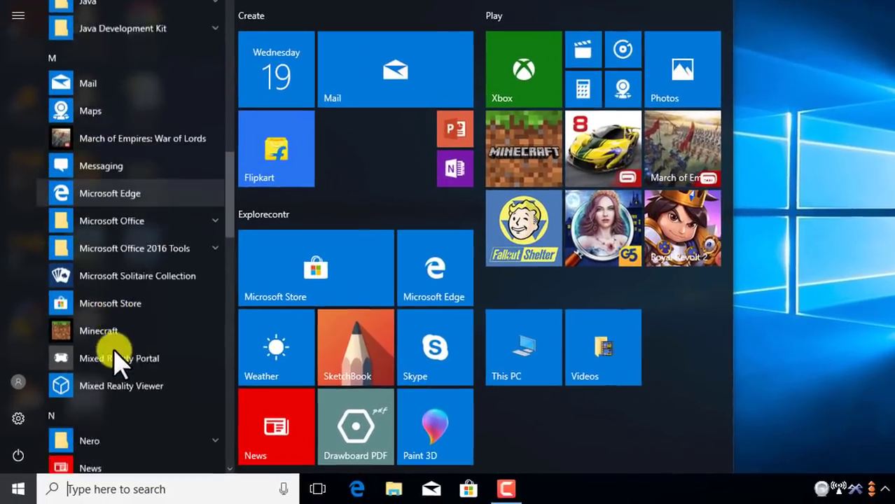
left_click(135, 194)
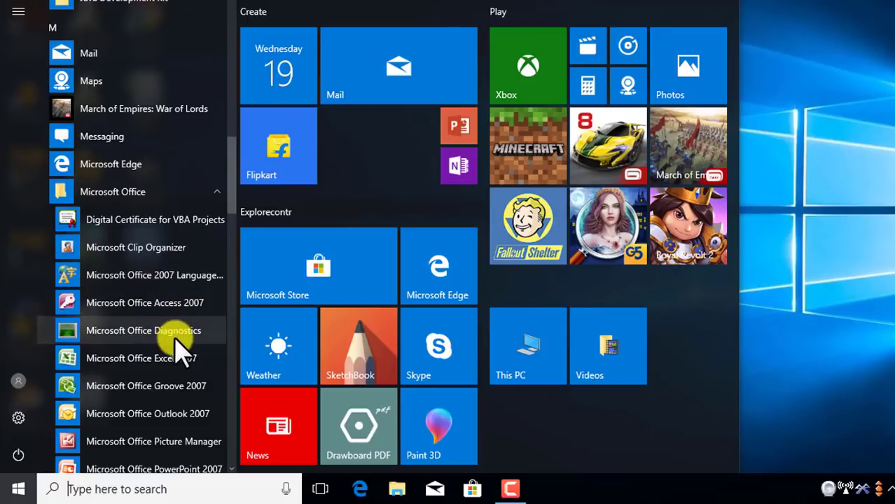
left_click(169, 362)
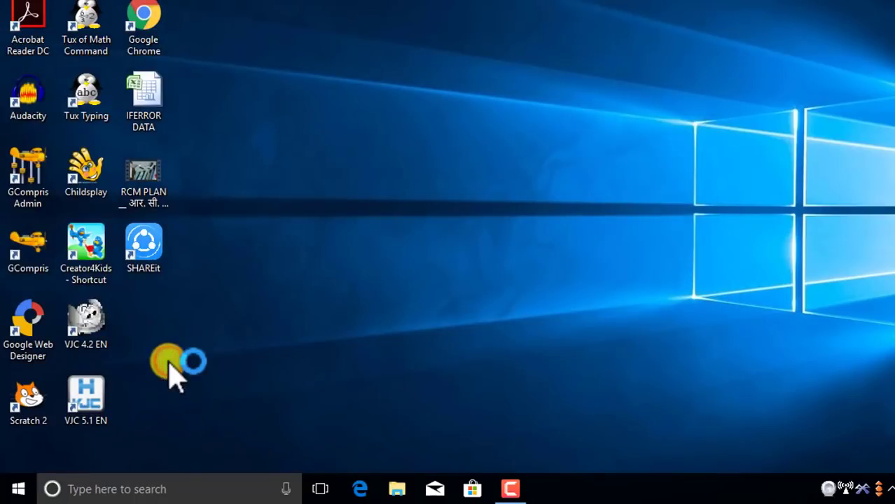